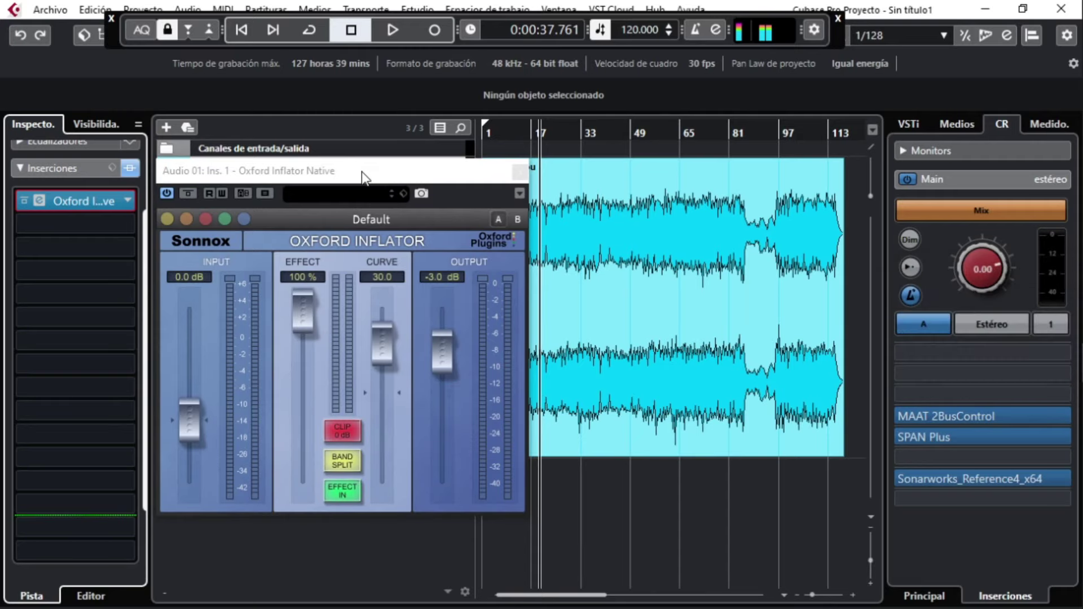
# Move the Oxford Inflator window down to uncover the Audio 01 track and bypass the effect.
pyautogui.moveTo(362, 172); pyautogui.dragTo(360, 208)
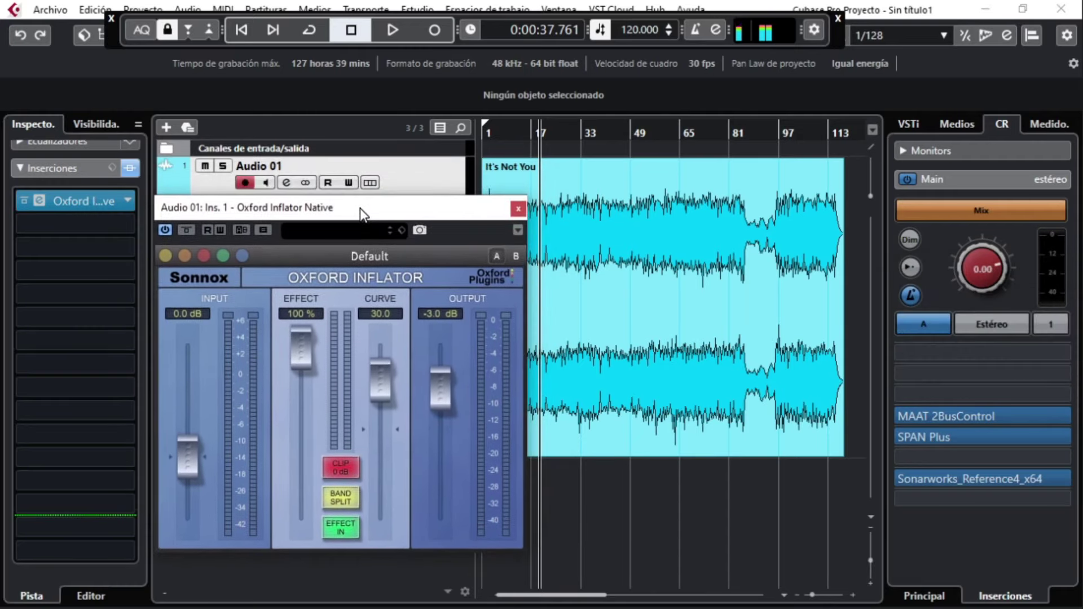
pyautogui.click(186, 232)
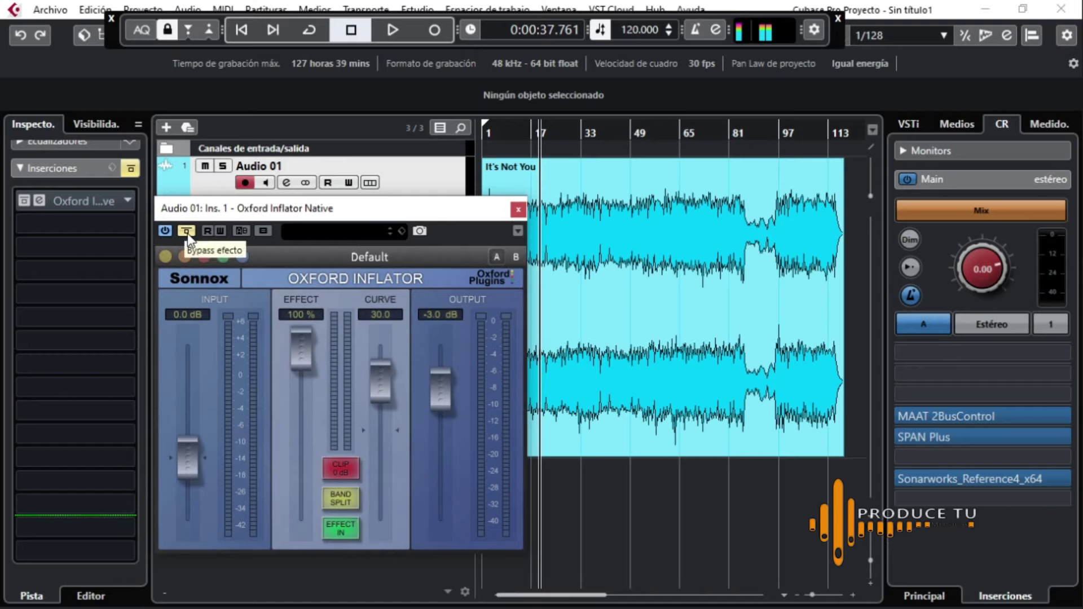
pyautogui.click(187, 232)
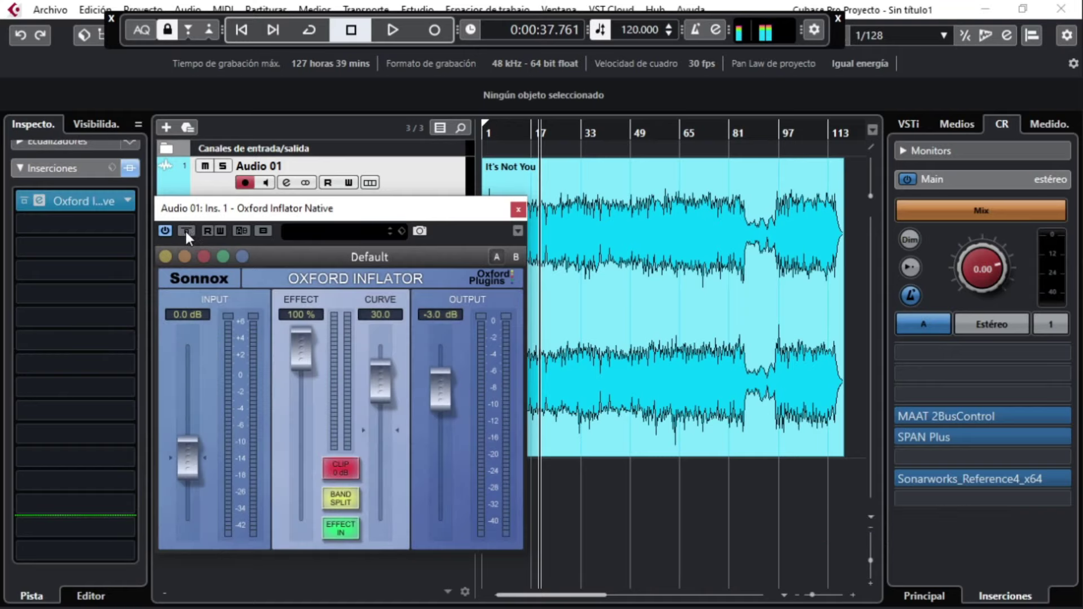
pyautogui.click(186, 231)
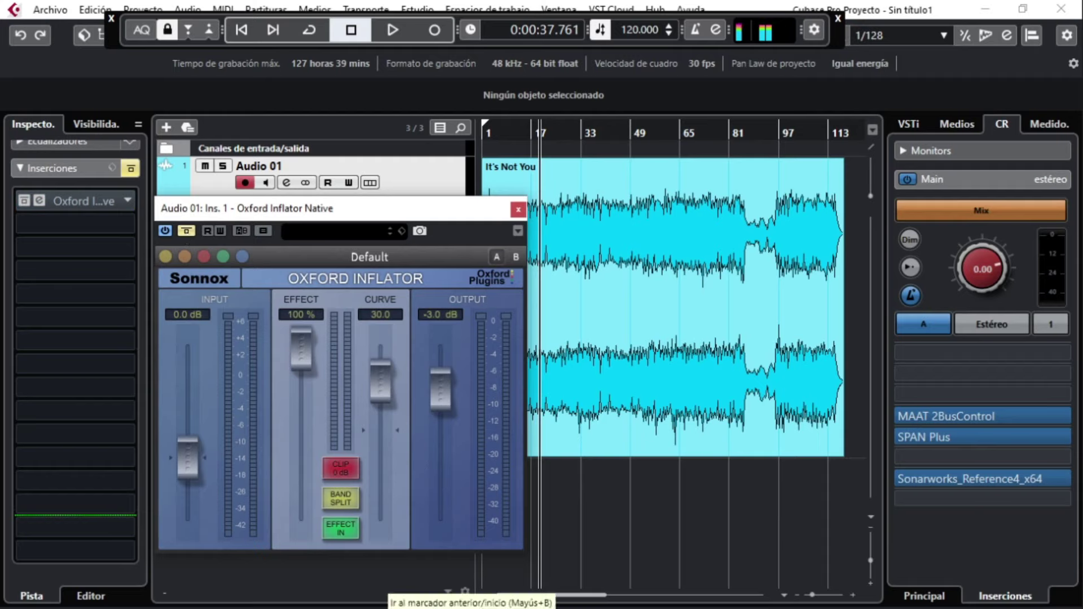
# Play the song from the beginning and compare the sound with Oxford Inflator bypassed and active, leaving it active when playback stops.
pyautogui.press('Home')
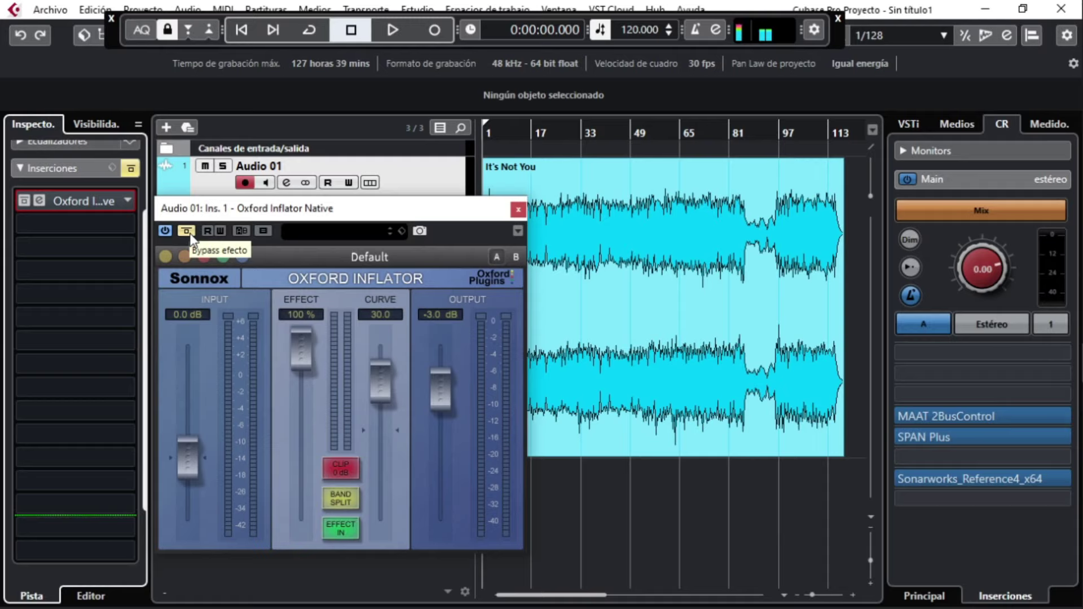
pyautogui.press('space')
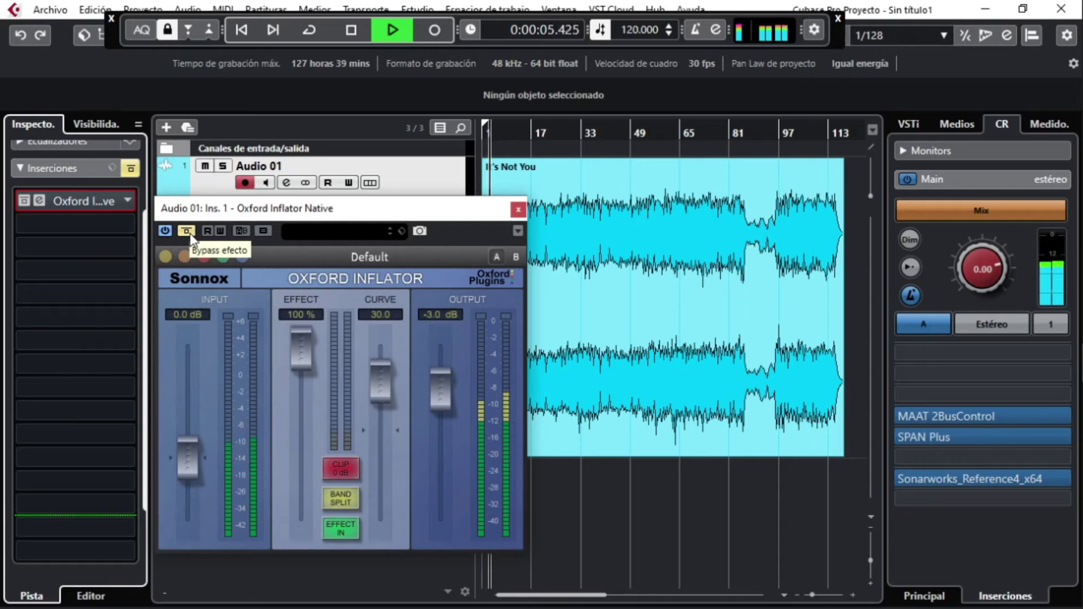
pyautogui.click(189, 233)
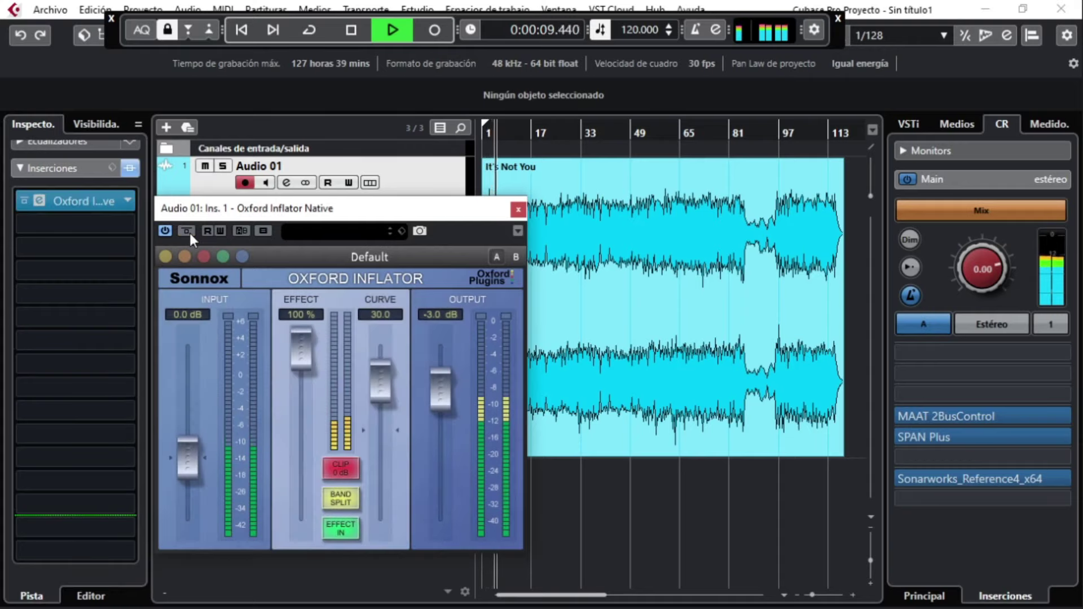
pyautogui.click(189, 231)
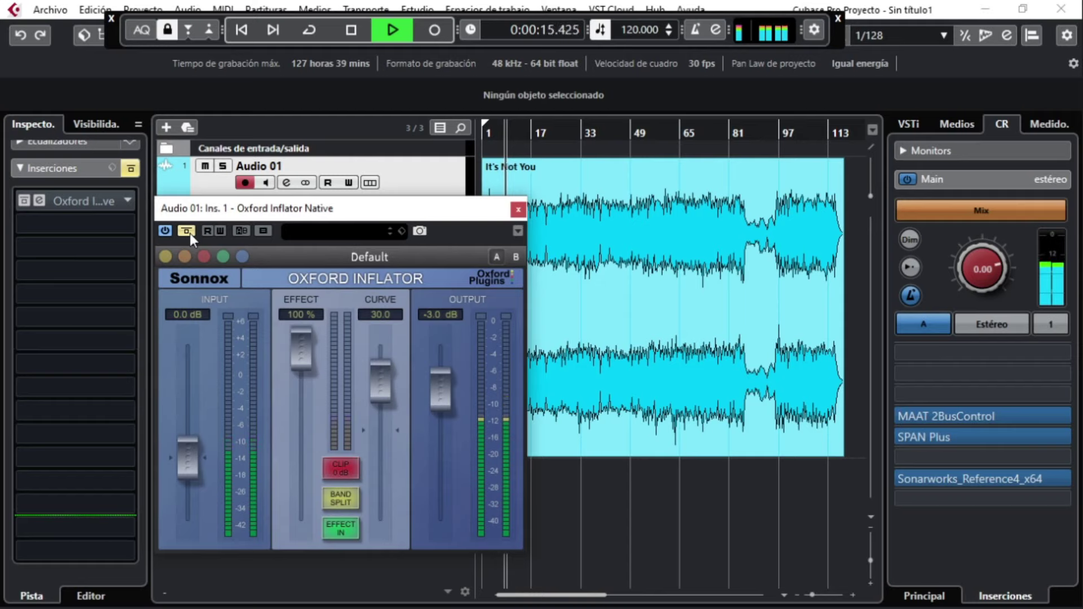
pyautogui.click(189, 232)
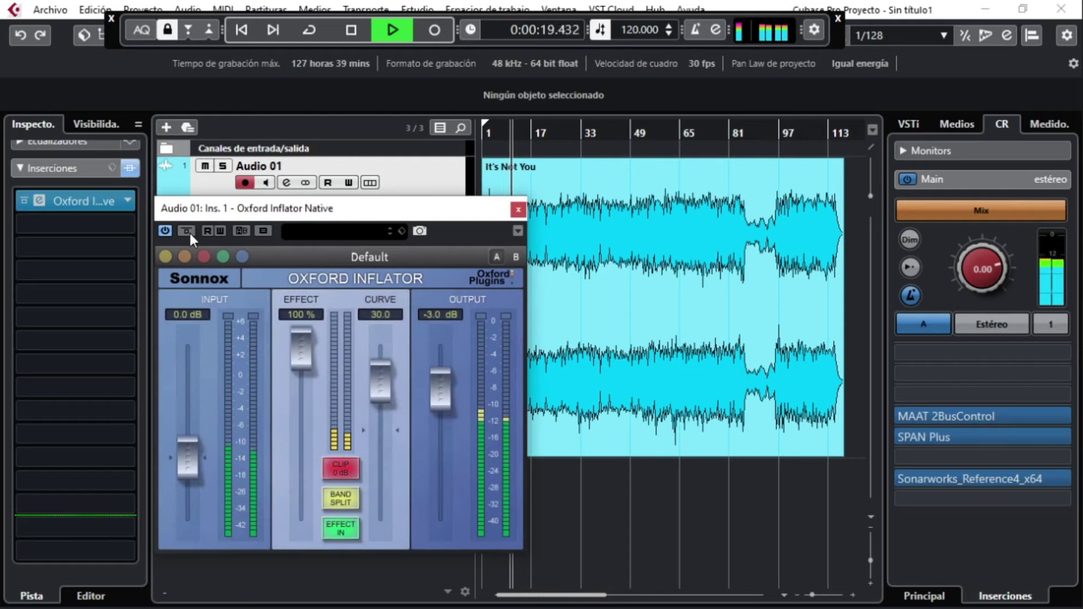
pyautogui.click(188, 231)
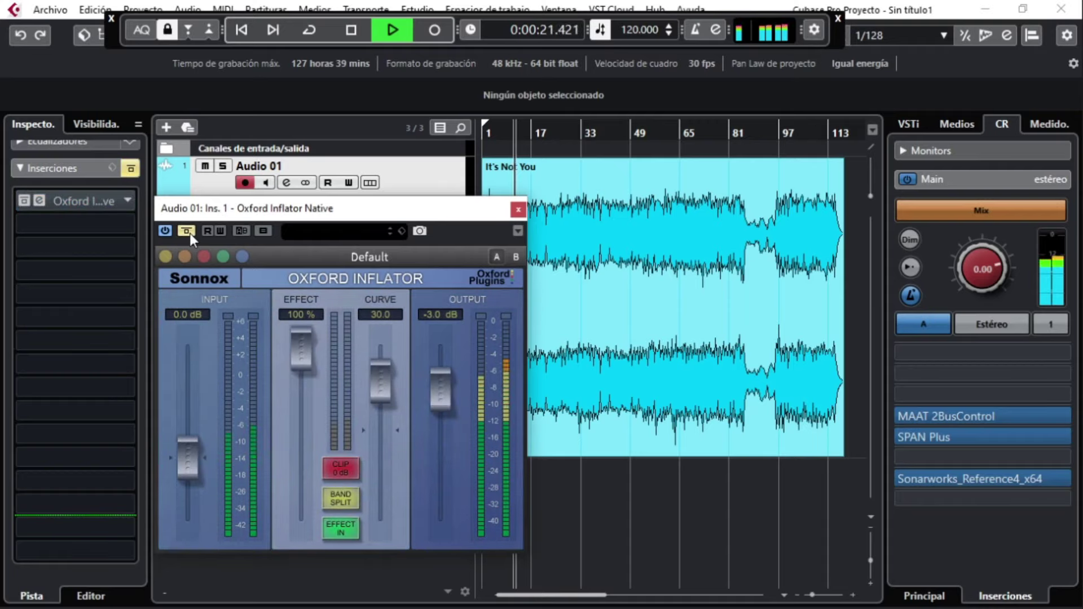
pyautogui.click(189, 232)
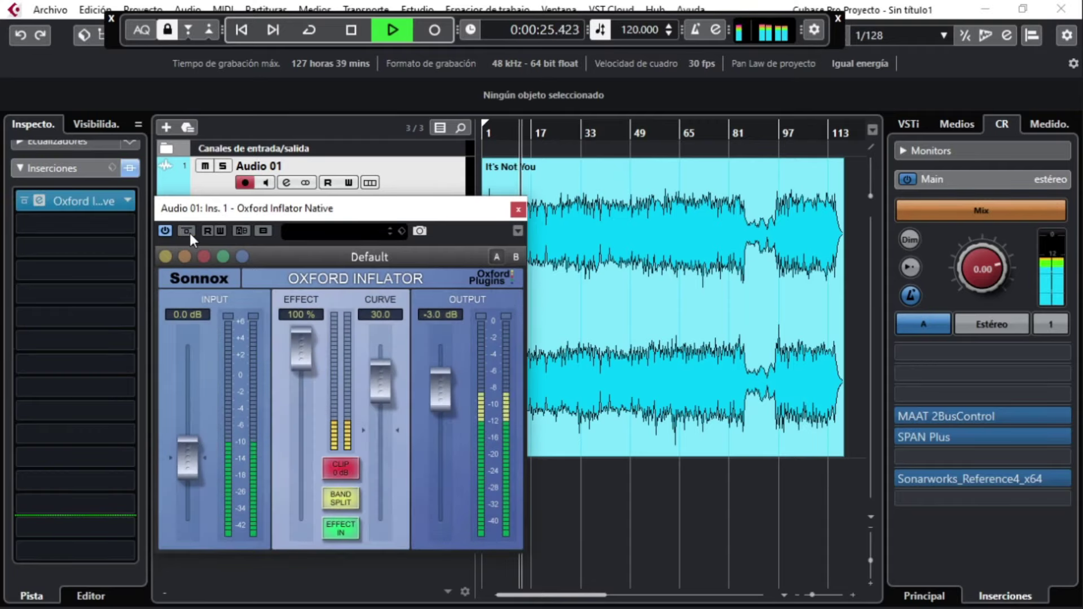
pyautogui.click(188, 231)
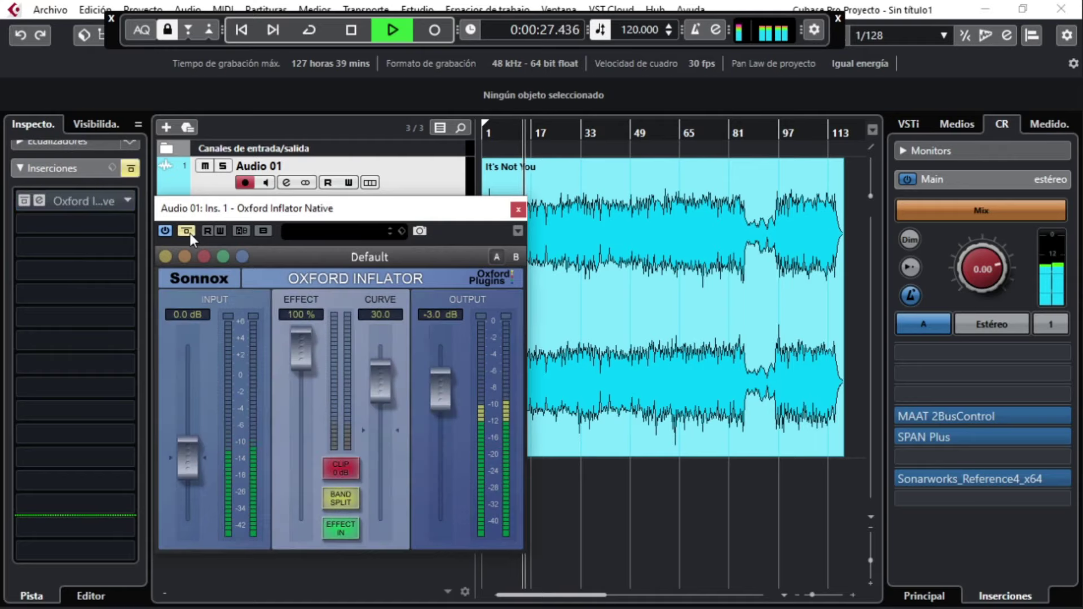
pyautogui.click(189, 232)
pyautogui.press('space')
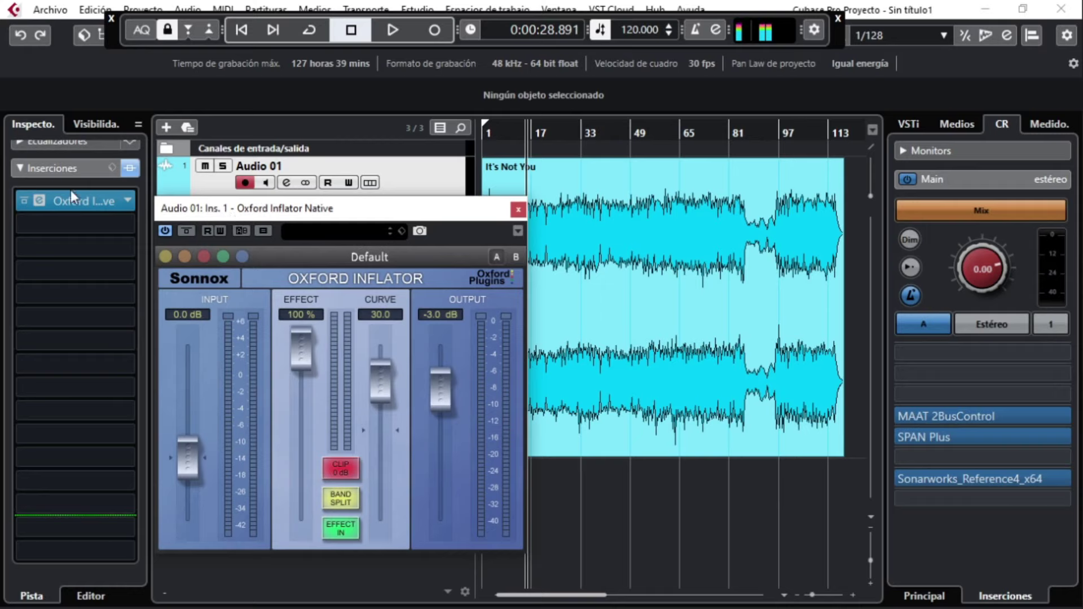
# Move Oxford Inflator to the second insert slot, switched off, and insert MWaveShaper in the first slot.
pyautogui.moveTo(70, 191); pyautogui.dragTo(62, 217)
pyautogui.click(164, 231)
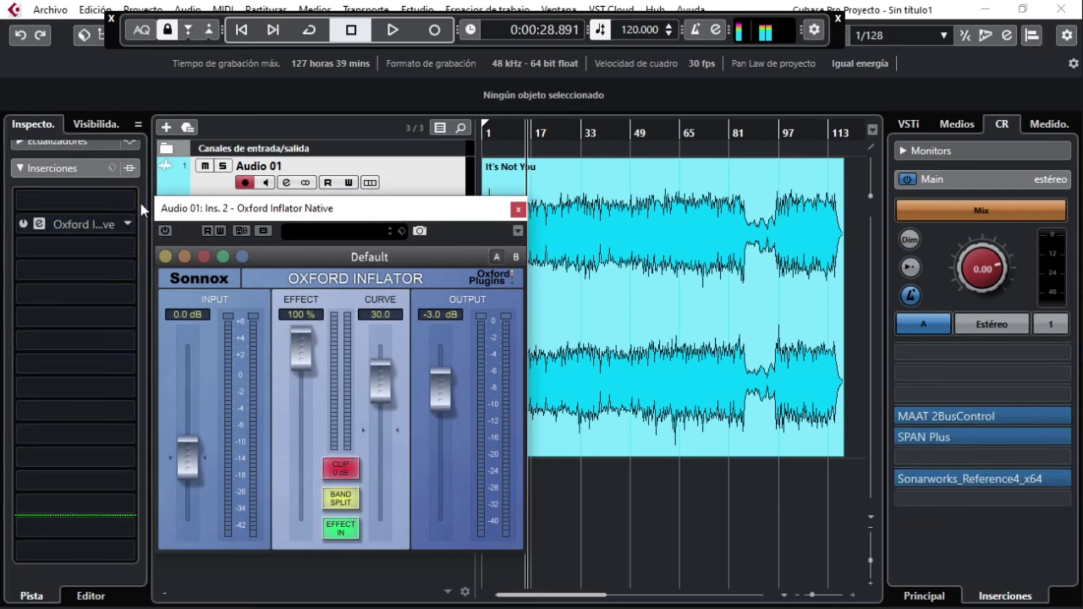
pyautogui.click(127, 199)
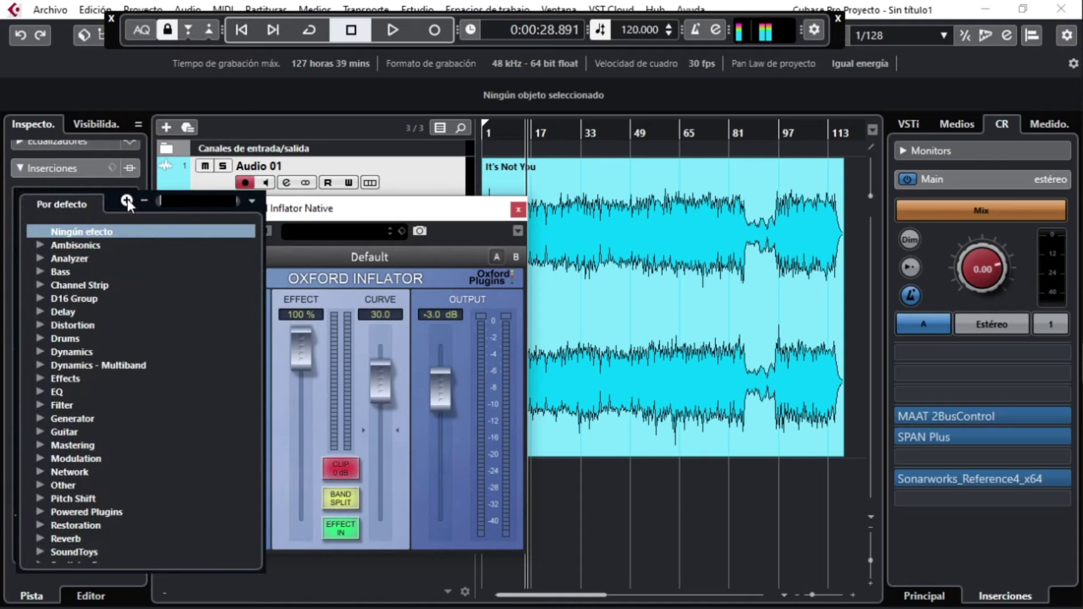
pyautogui.write('wav')
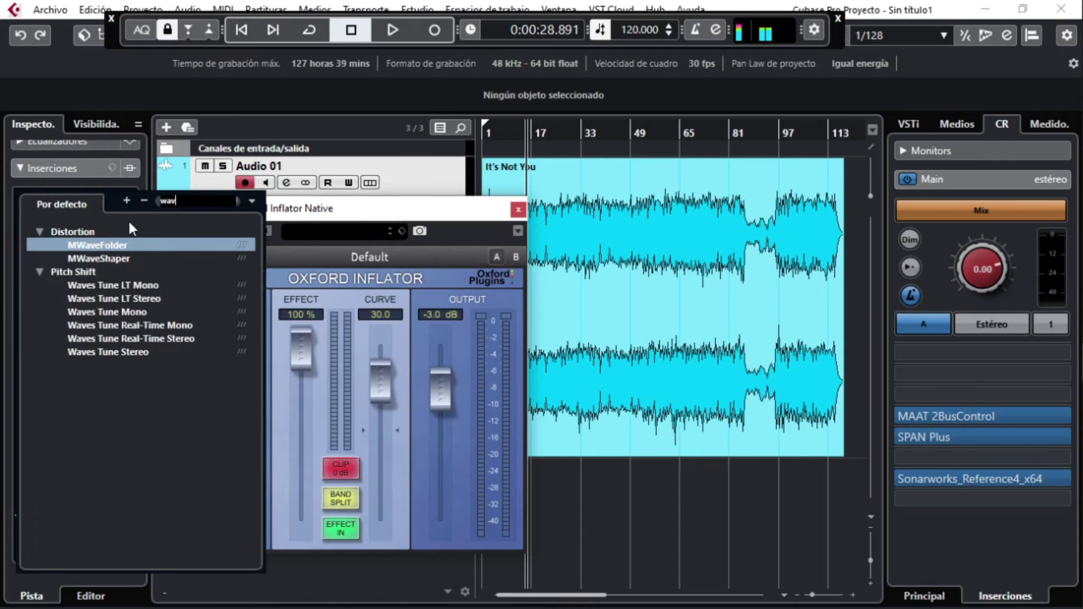
pyautogui.click(129, 257)
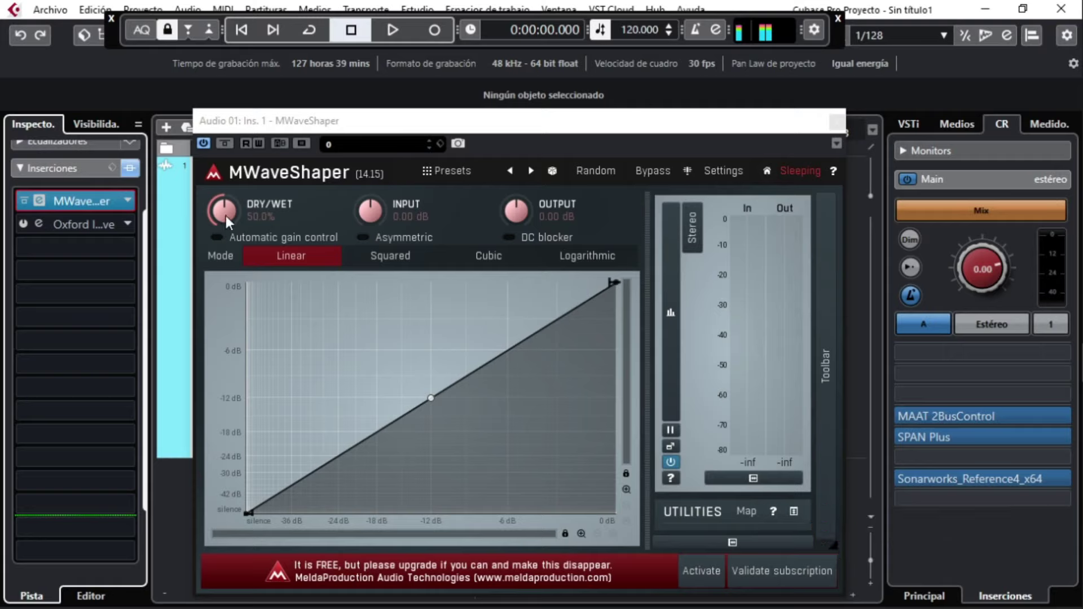
# Set MWaveShaper's Dry/Wet to 100% and its Output to -4 dB.
pyautogui.moveTo(226, 216)
pyautogui.mouseDown()
pyautogui.moveTo(234, 198)
pyautogui.moveTo(238, 214)
pyautogui.mouseUp()
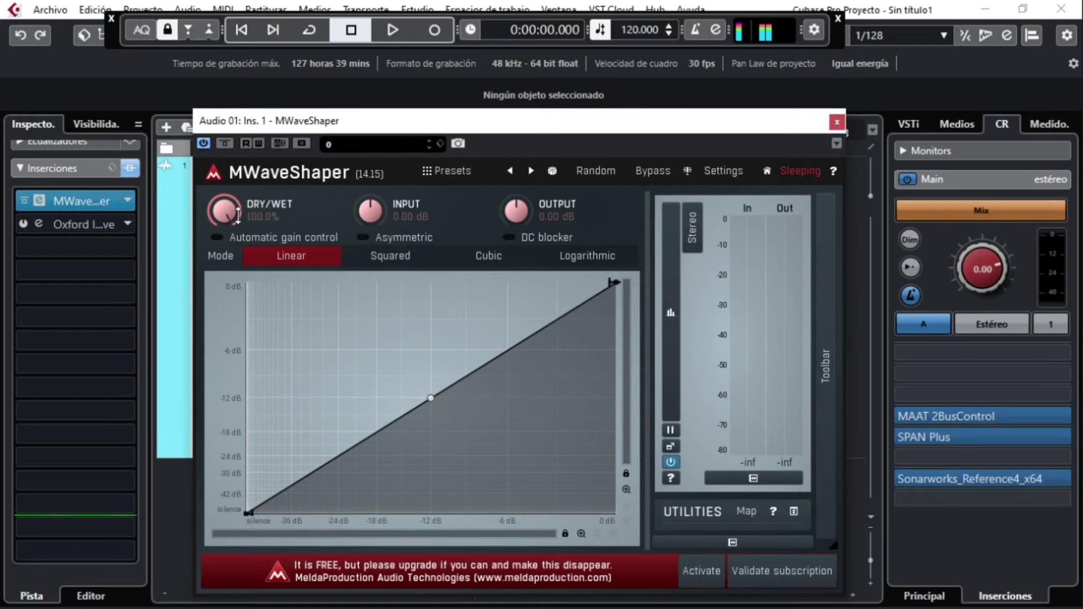
pyautogui.click(557, 216)
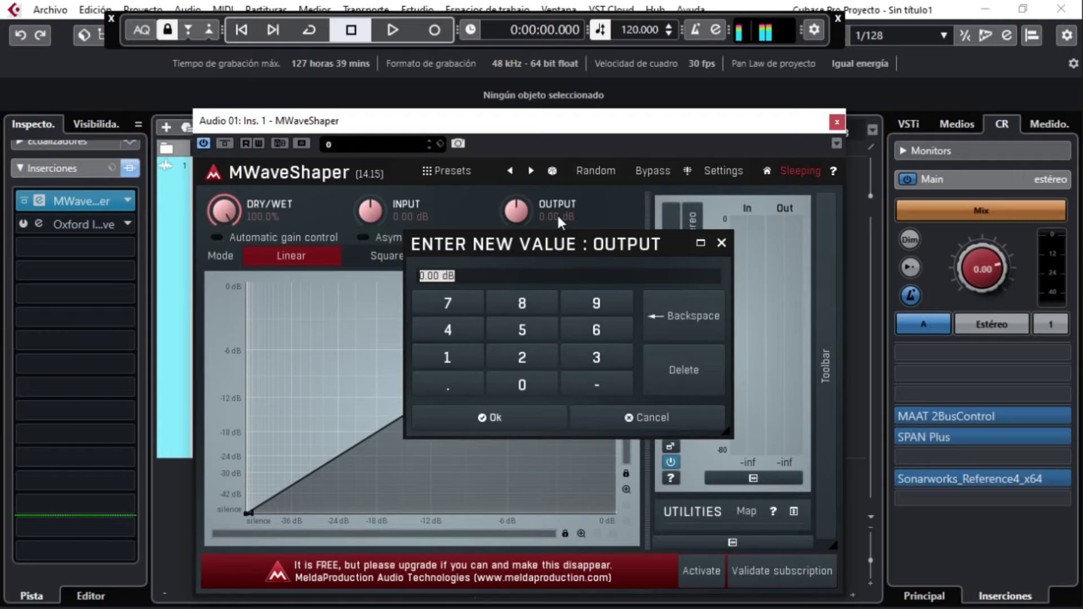
pyautogui.write('-4')
pyautogui.press('Return')
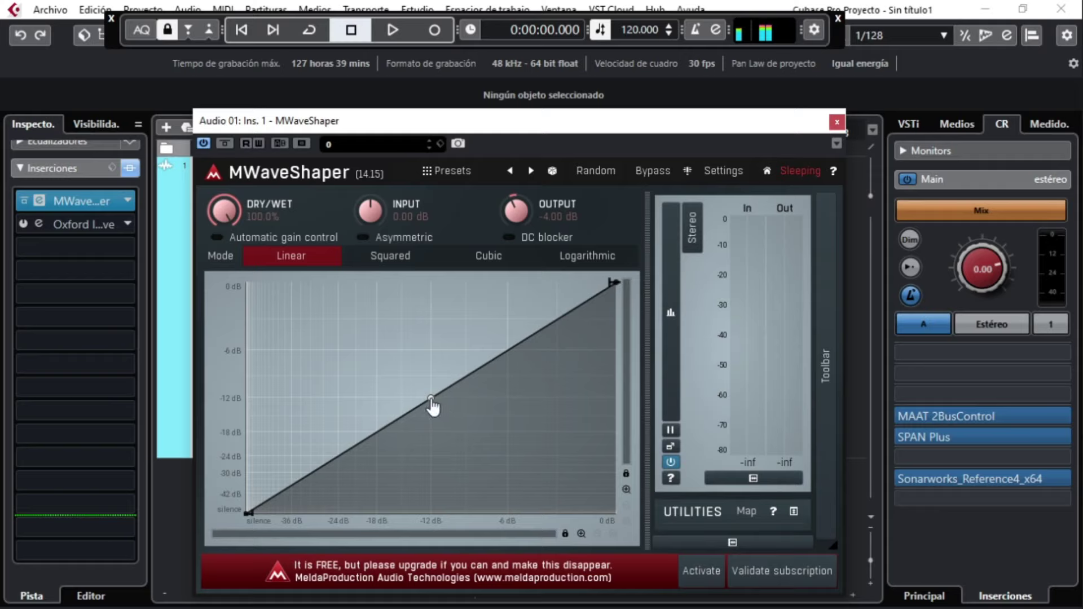
# Open Oxford Inflator beside MWaveShaper to review its settings, and close it again.
pyautogui.click(41, 222)
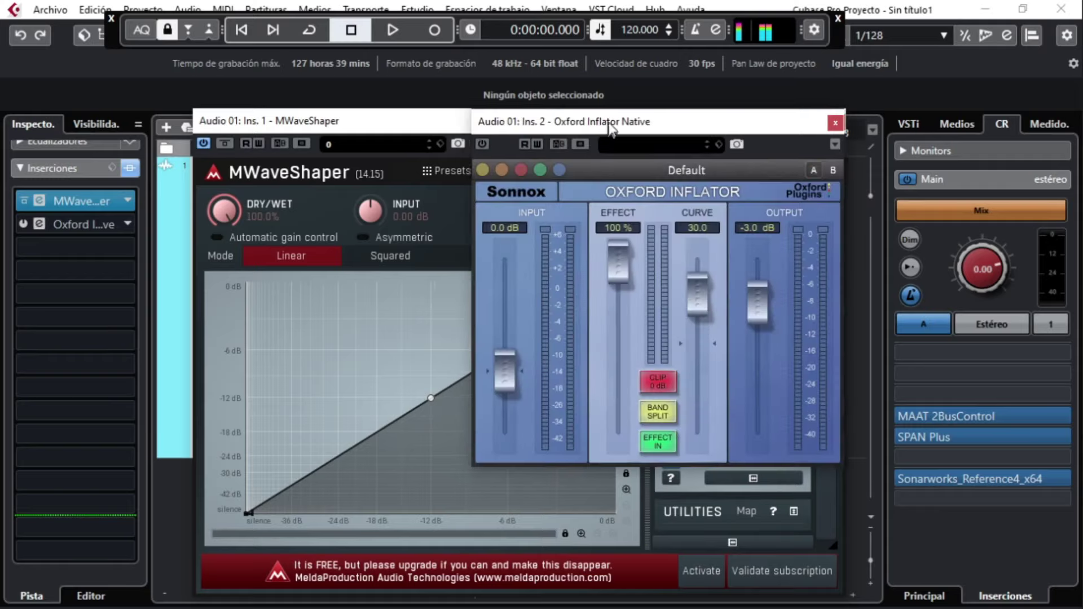
pyautogui.moveTo(585, 130); pyautogui.dragTo(774, 125)
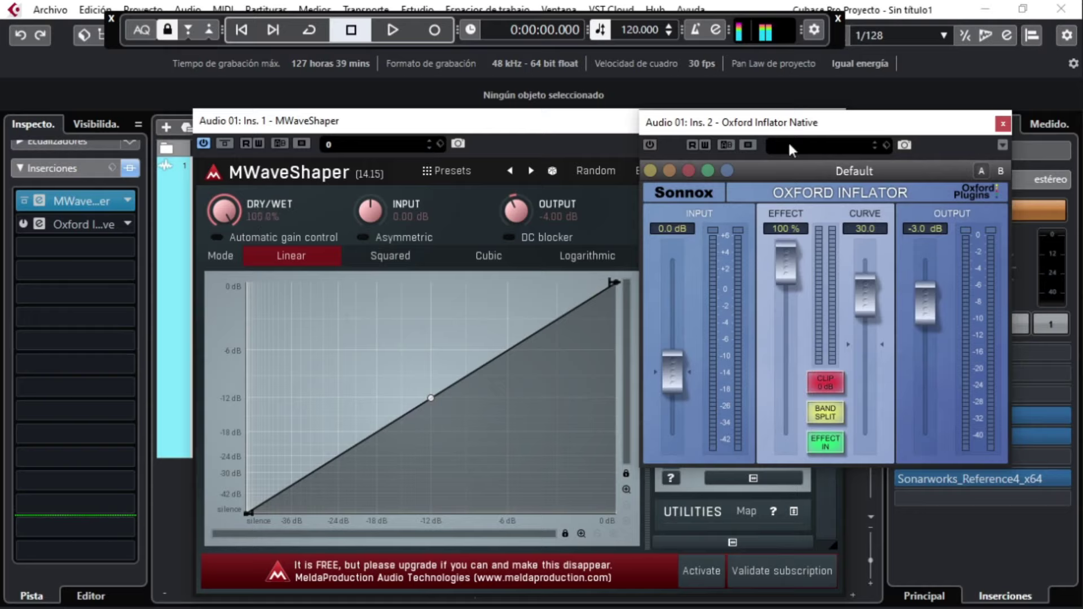
pyautogui.click(1003, 124)
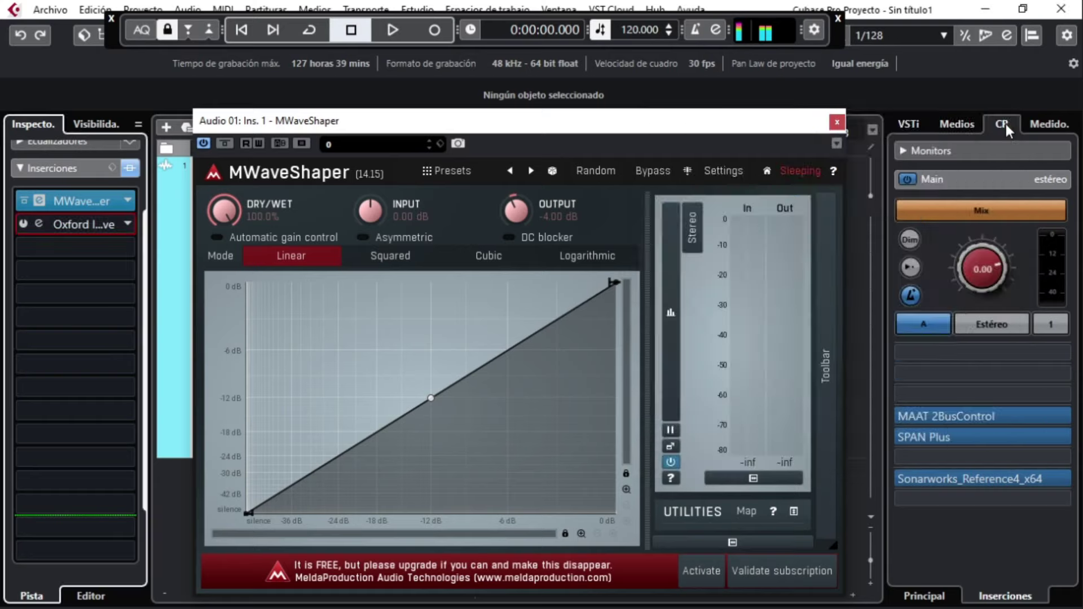
# Bypass MWaveShaper and raise its curve's midpoint to about -6 dB output at -12 dB input.
pyautogui.click(225, 143)
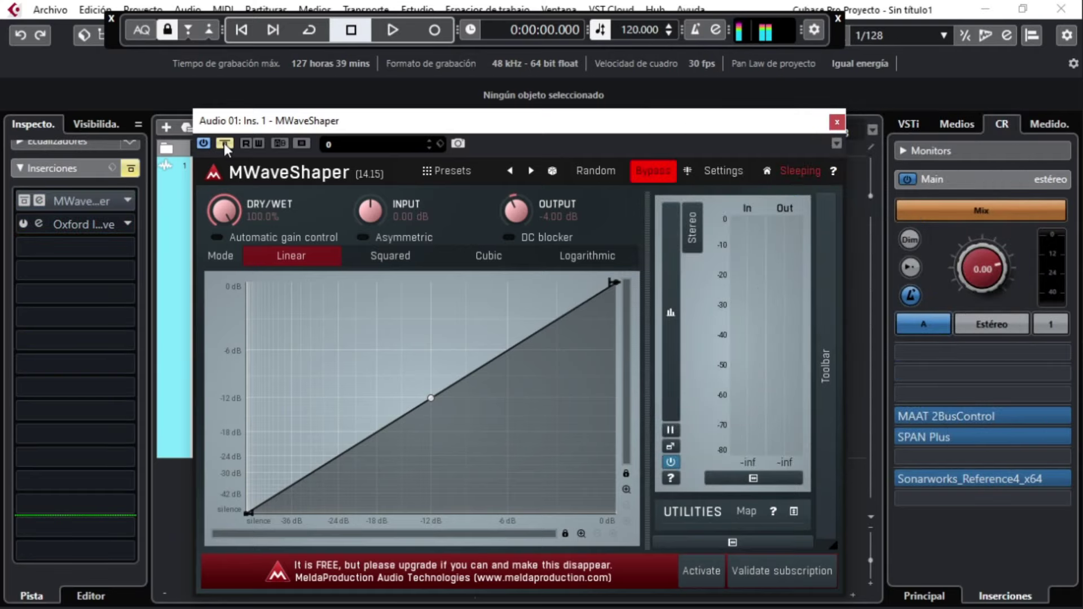
pyautogui.click(224, 143)
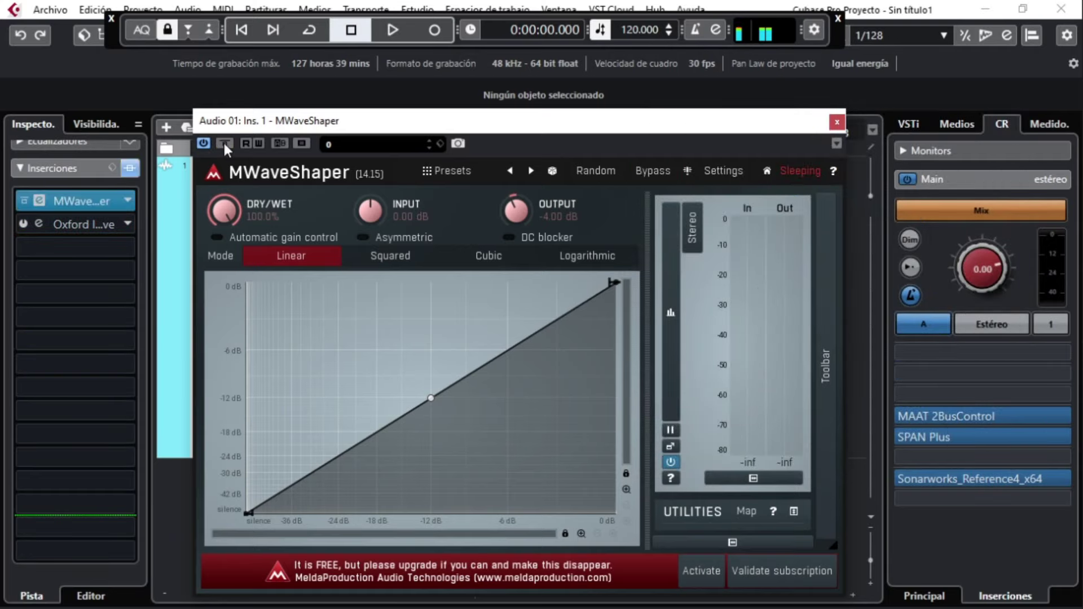
pyautogui.click(225, 144)
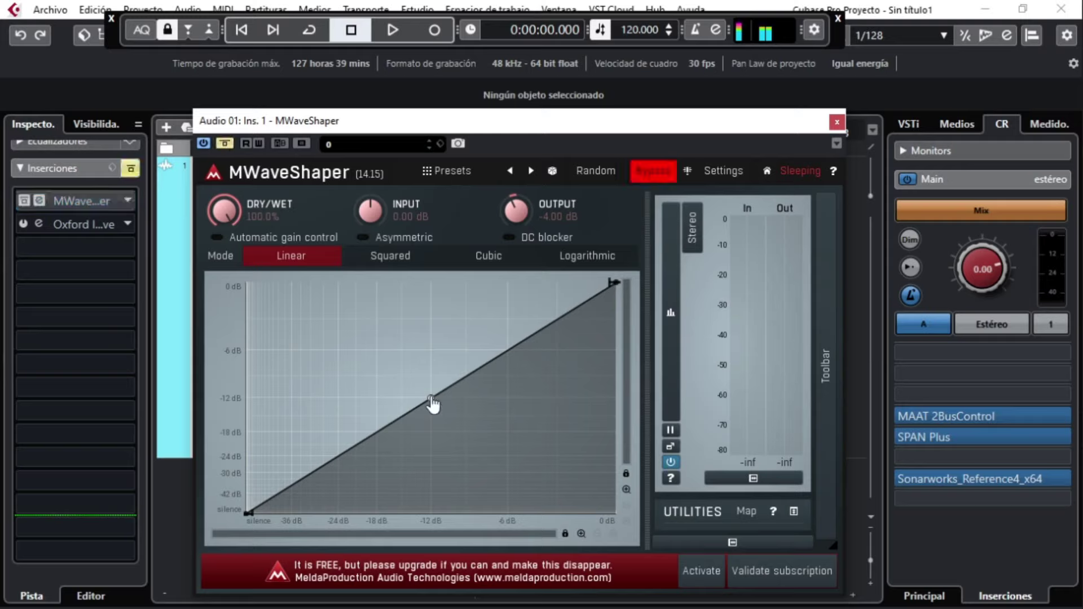
pyautogui.moveTo(427, 398); pyautogui.dragTo(422, 320)
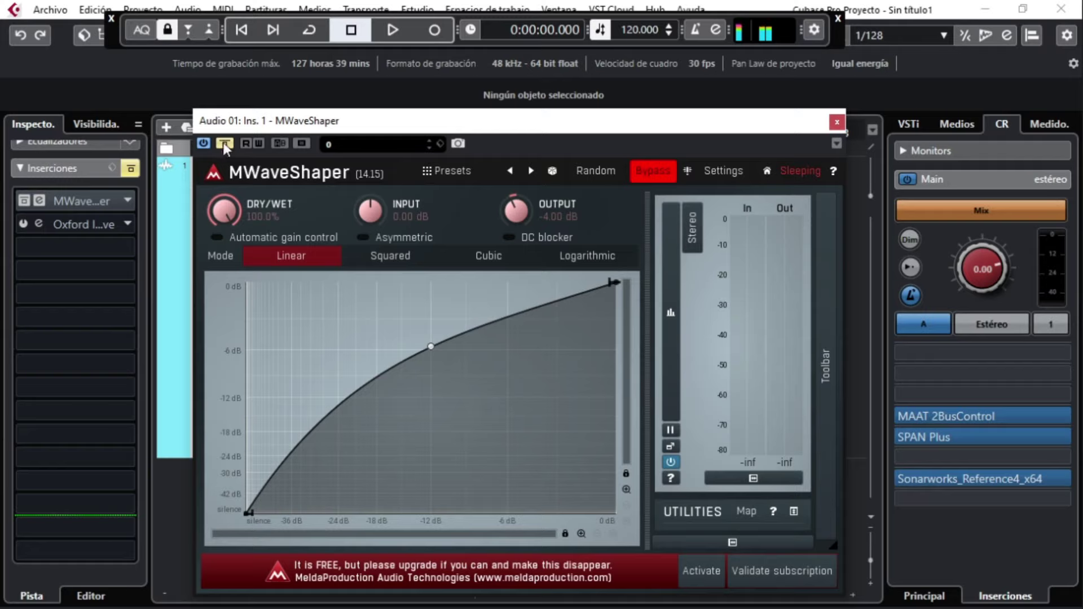
# Play the song and compare MWaveShaper active and bypassed, leaving it bypassed, and return the stopped playback to the start.
pyautogui.press('space')
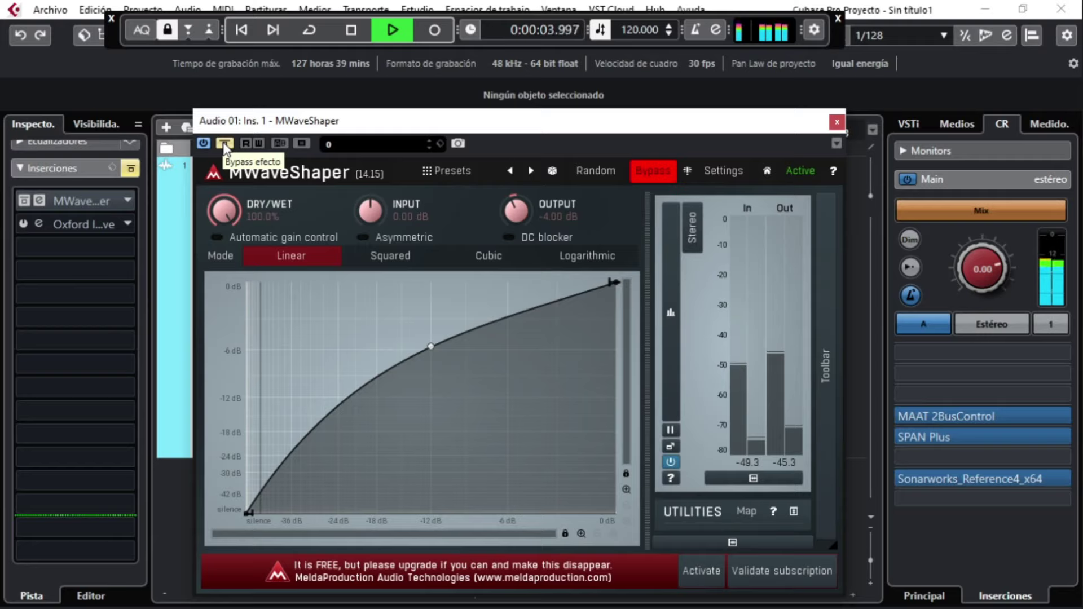
pyautogui.click(224, 144)
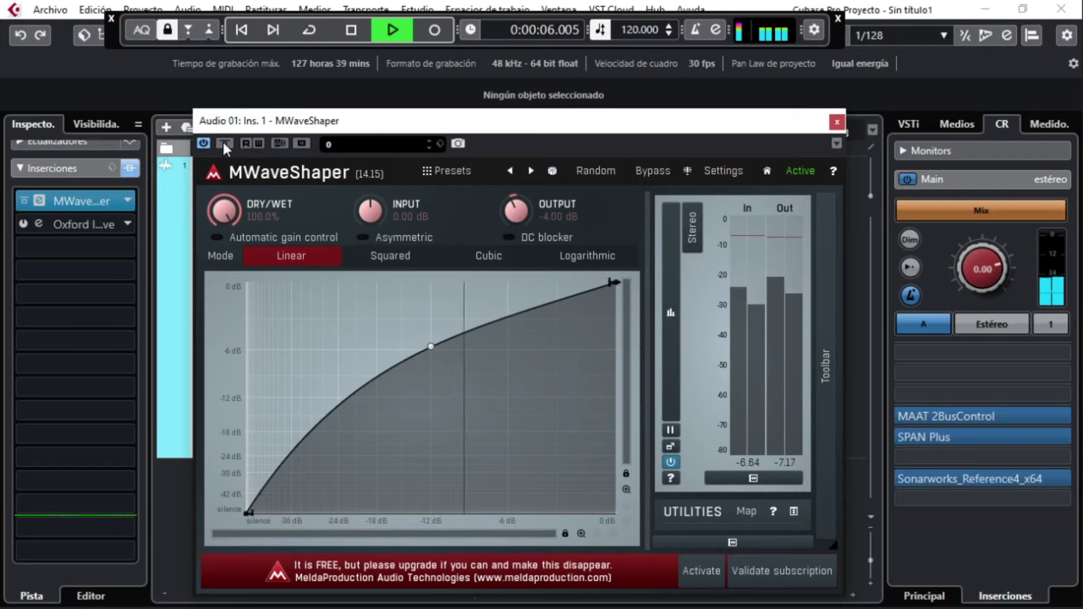
pyautogui.click(224, 144)
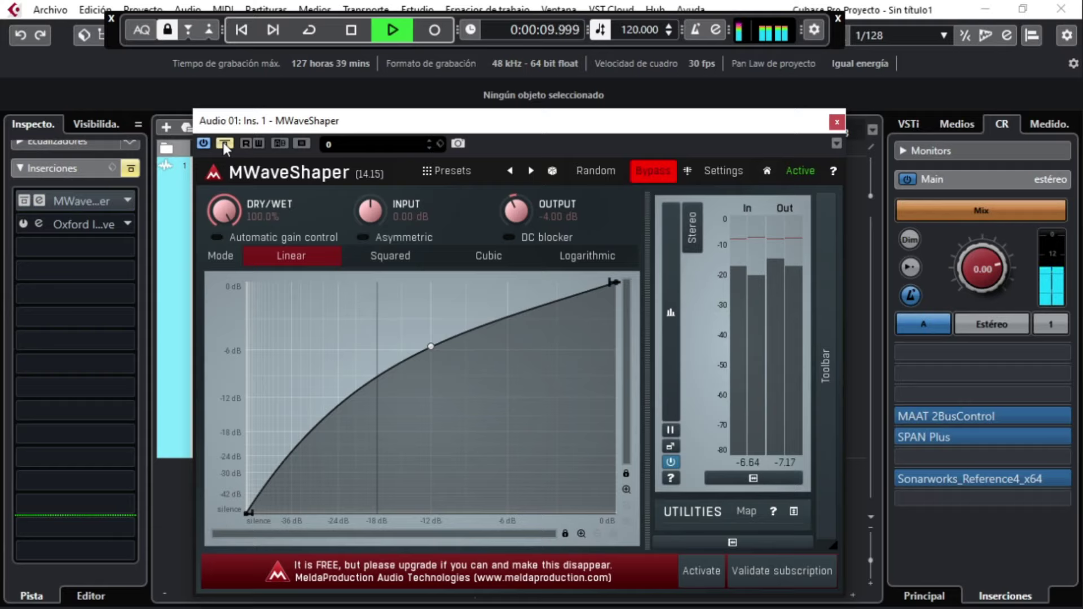
pyautogui.click(224, 144)
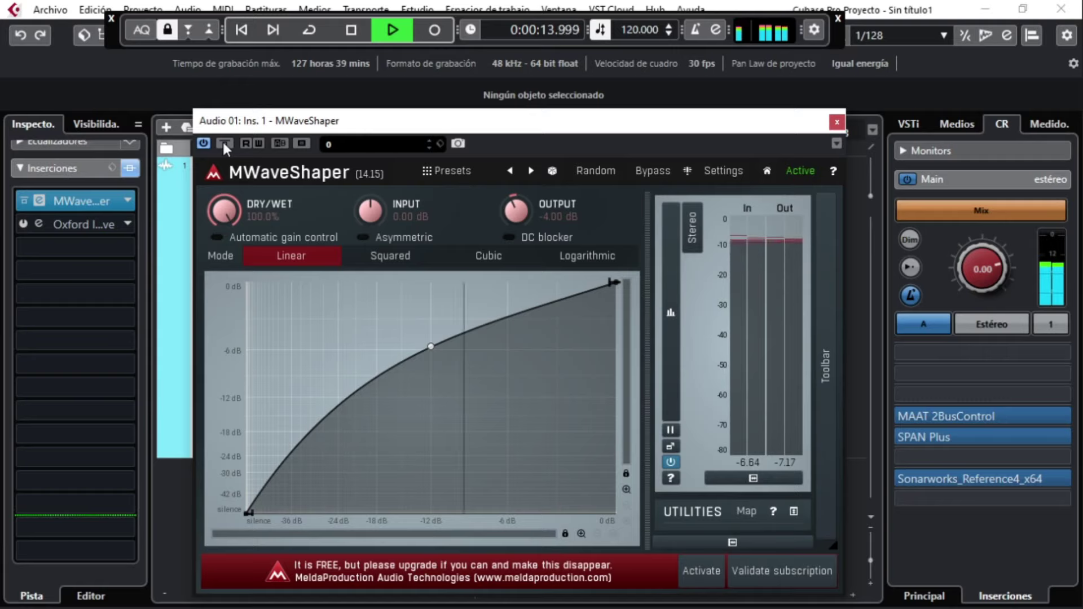
pyautogui.click(224, 144)
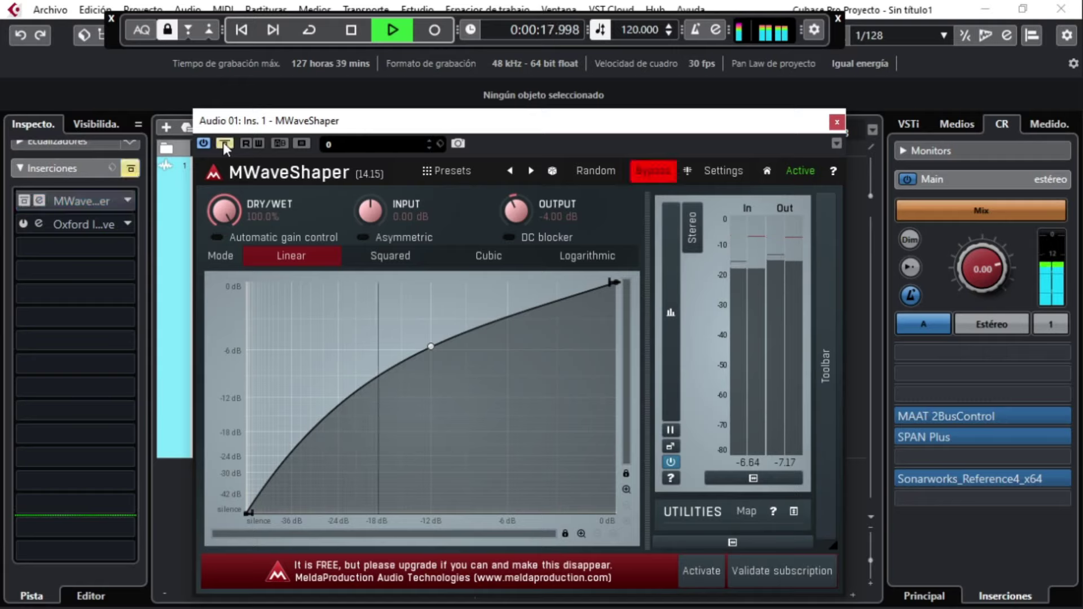
pyautogui.click(224, 144)
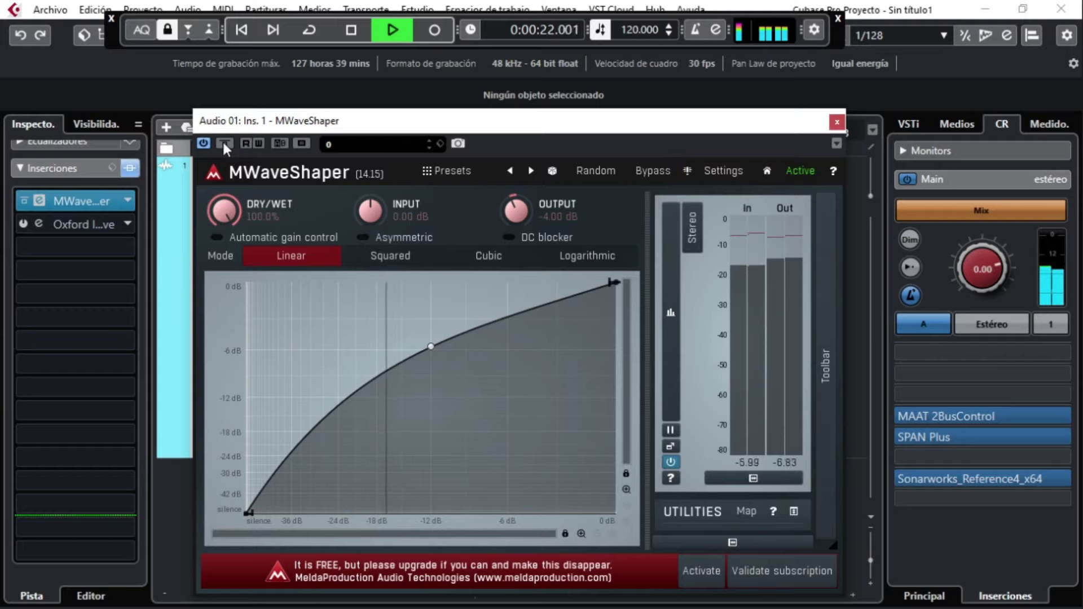
pyautogui.click(223, 142)
pyautogui.press('space')
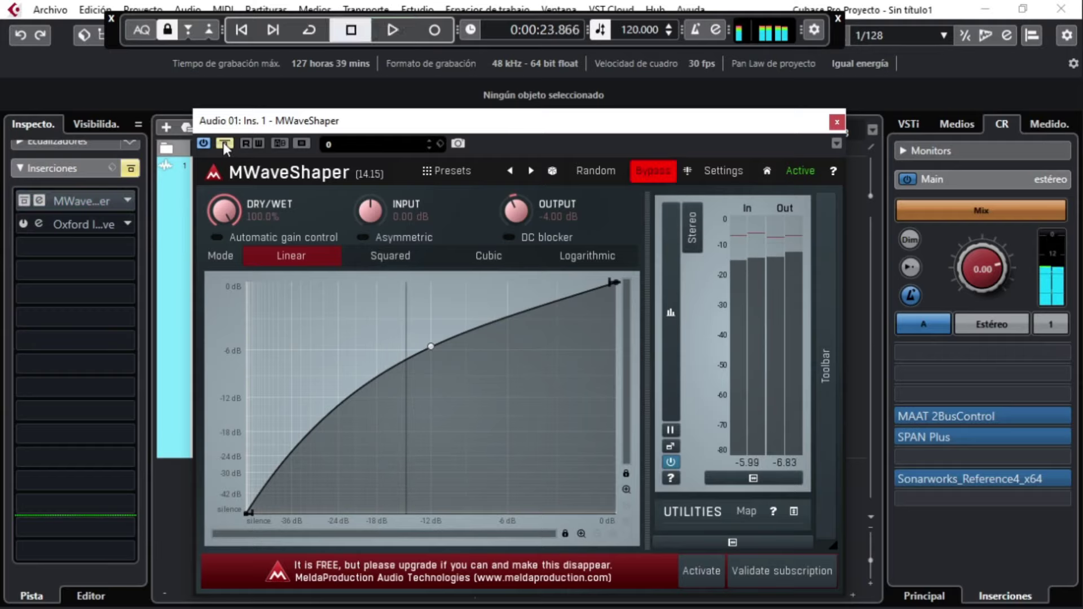
pyautogui.click(355, 33)
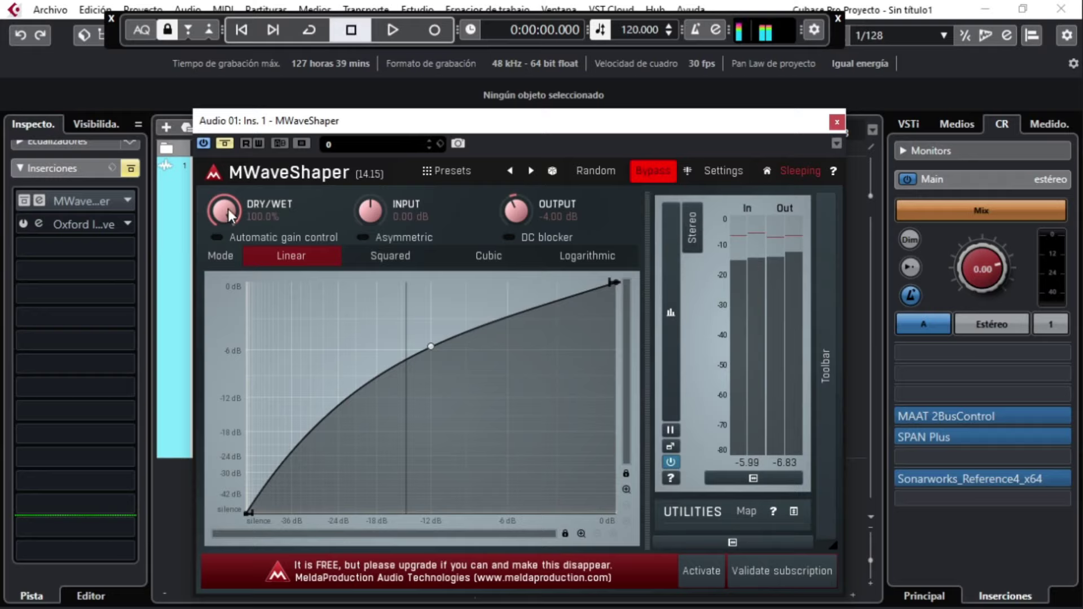
# Lower MWaveShaper's Dry/Wet to about 80.8%.
pyautogui.moveTo(228, 209); pyautogui.dragTo(228, 220)
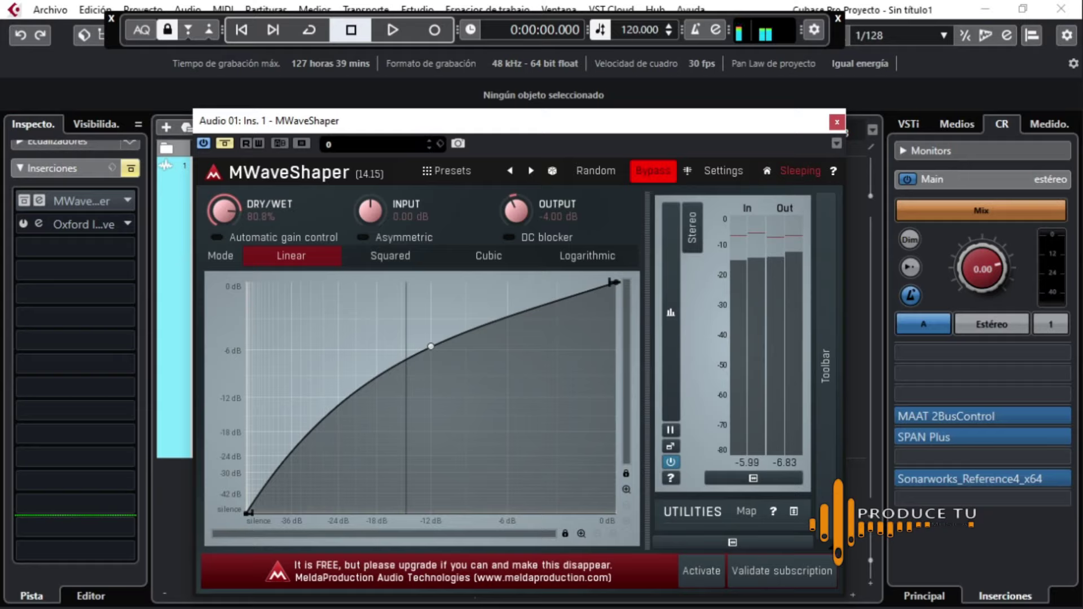